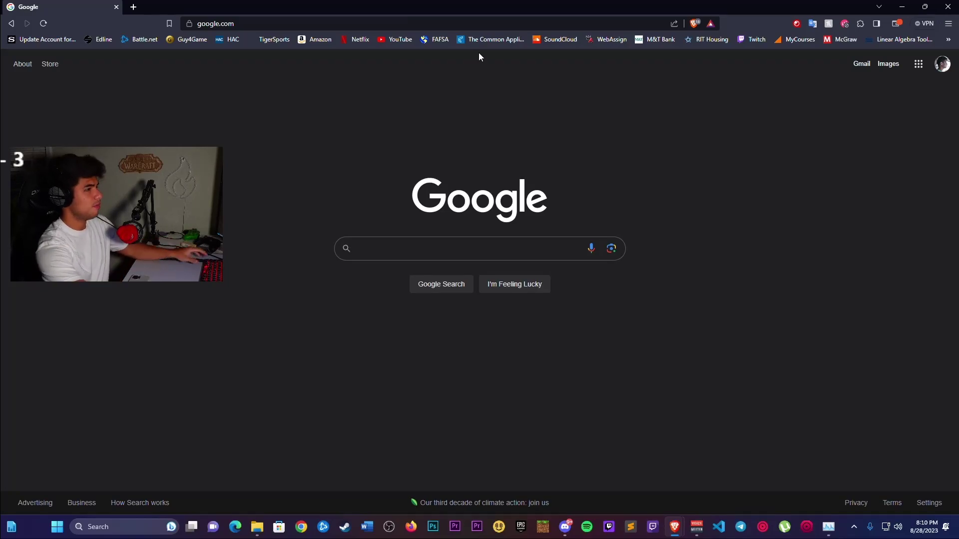
Load the copied download link and choose the Desktop file osfr-portable.zip as the save target for the archive.
left_click(389, 18)
key("ctrl+v")
key("Return")
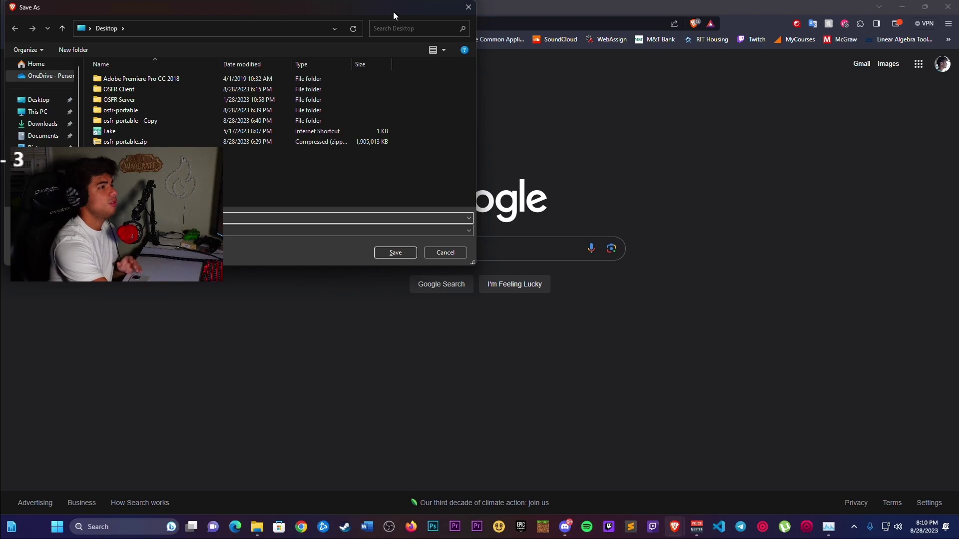
left_click_drag(394, 11, 664, 86)
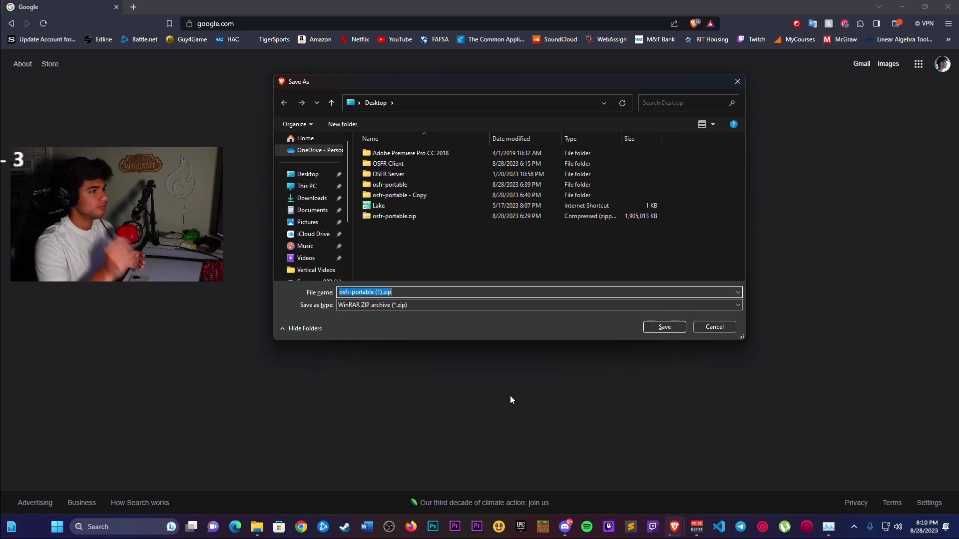
left_click(399, 218)
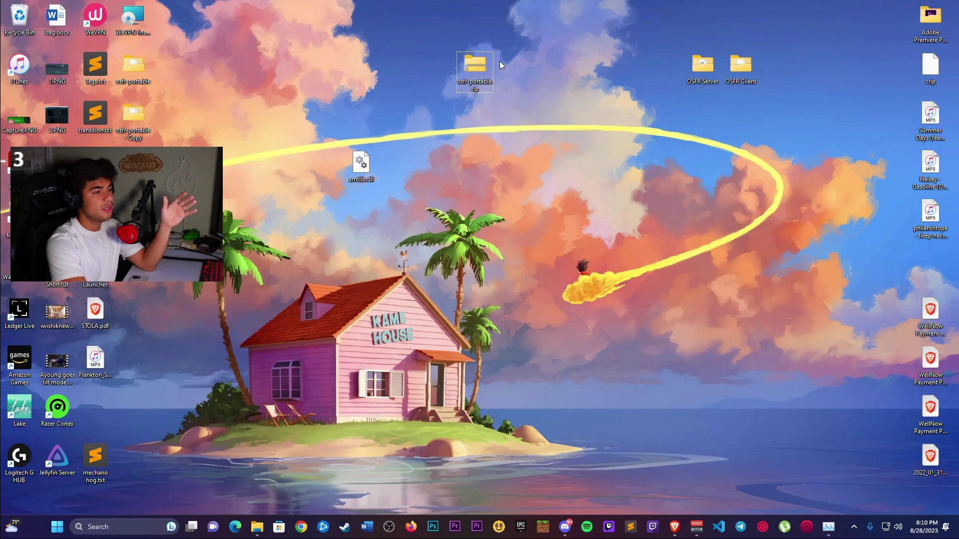
Move the osfr-portable zip file aside on the desktop and put the "osfr-portable - Copy" folder in its place.
left_click_drag(475, 61, 95, 412)
left_click_drag(131, 119, 129, 120)
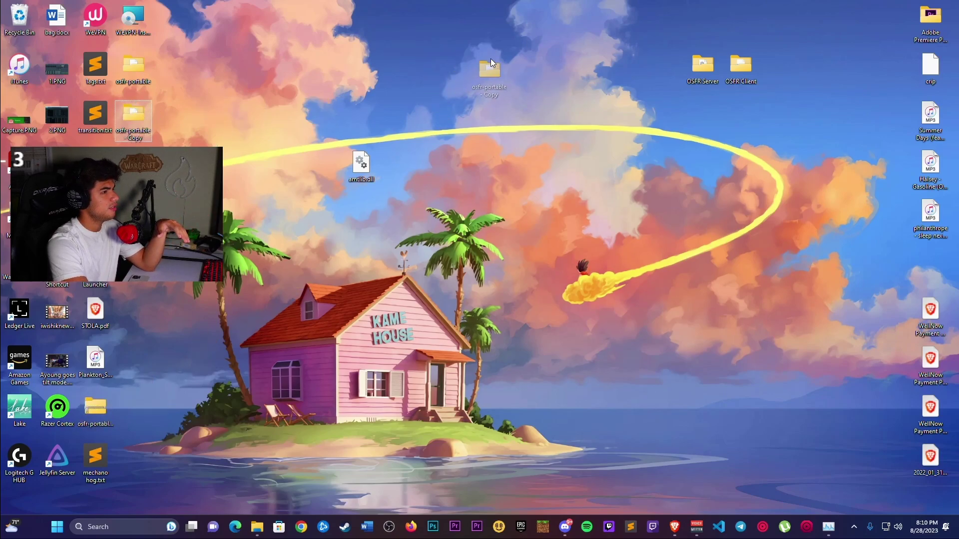
left_click_drag(490, 59, 492, 61)
mouse_move(481, 65)
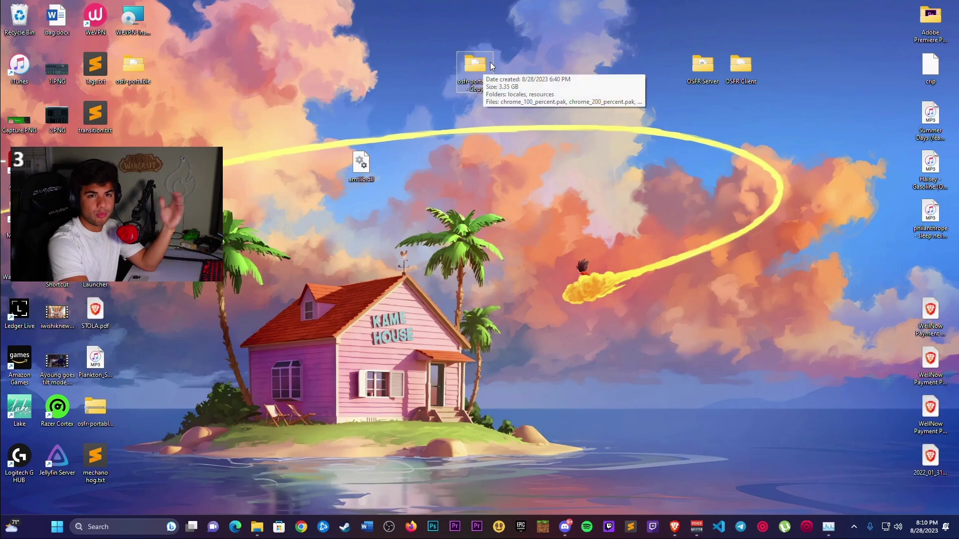
Open the "osfr-portable - Copy" folder and go to resources > app > Server.
double_click(483, 64)
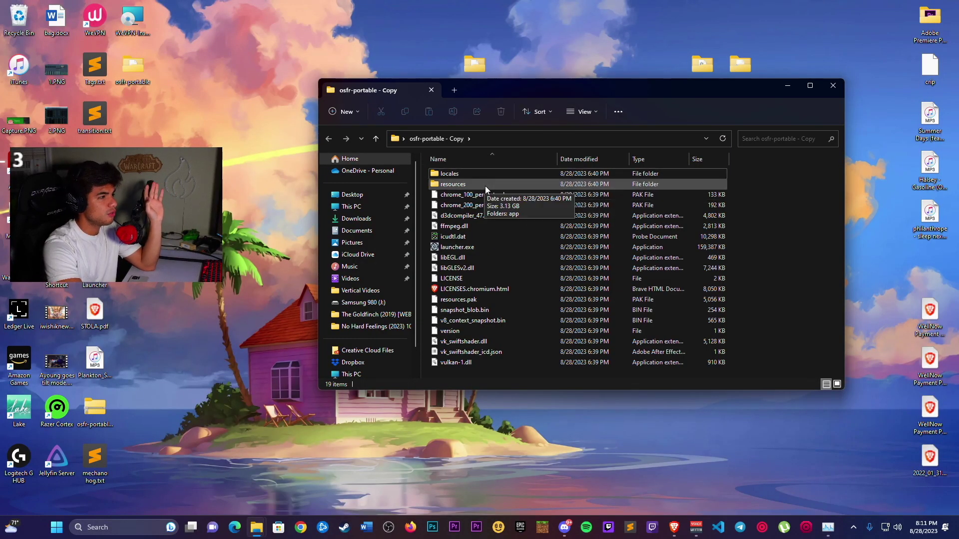
double_click(485, 185)
double_click(485, 178)
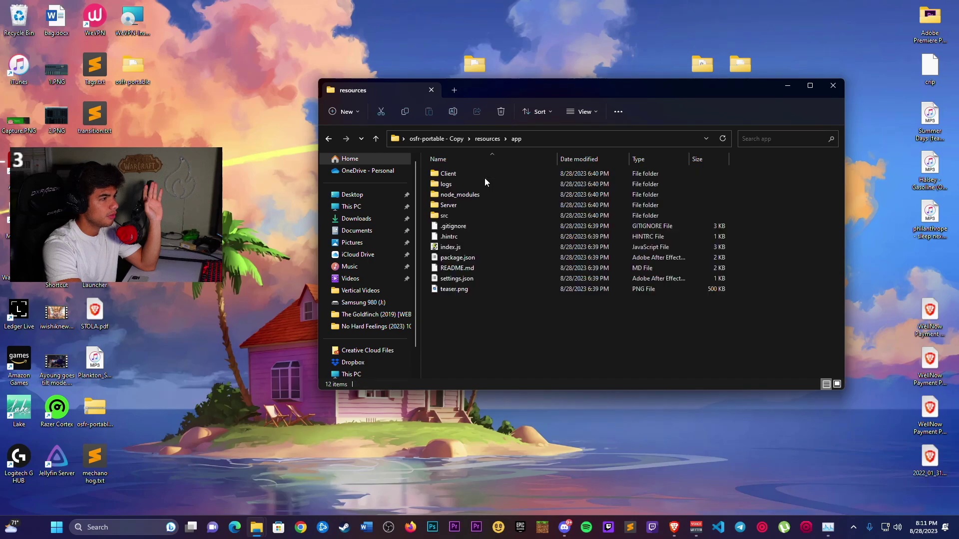
double_click(465, 206)
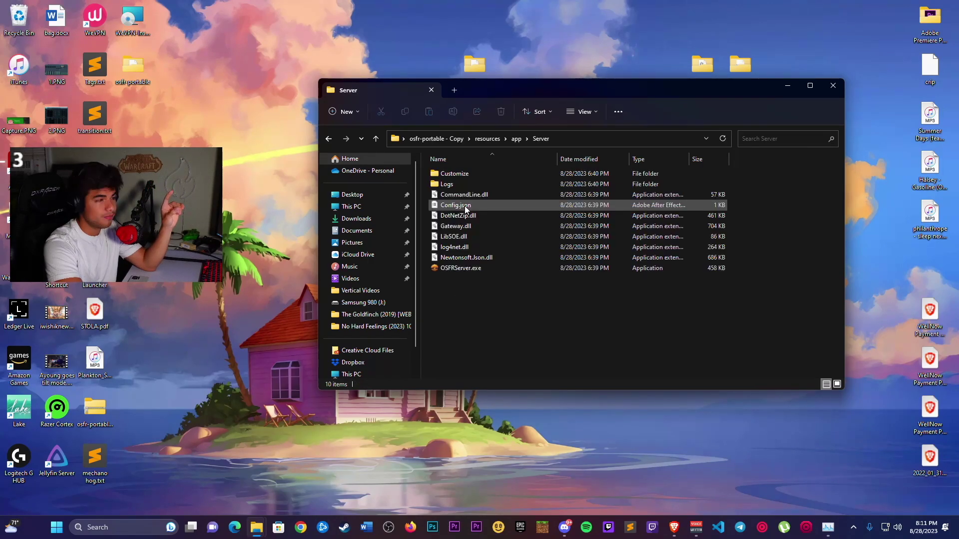
Unblock Gateway.dll in its file properties and apply the change.
right_click(486, 225)
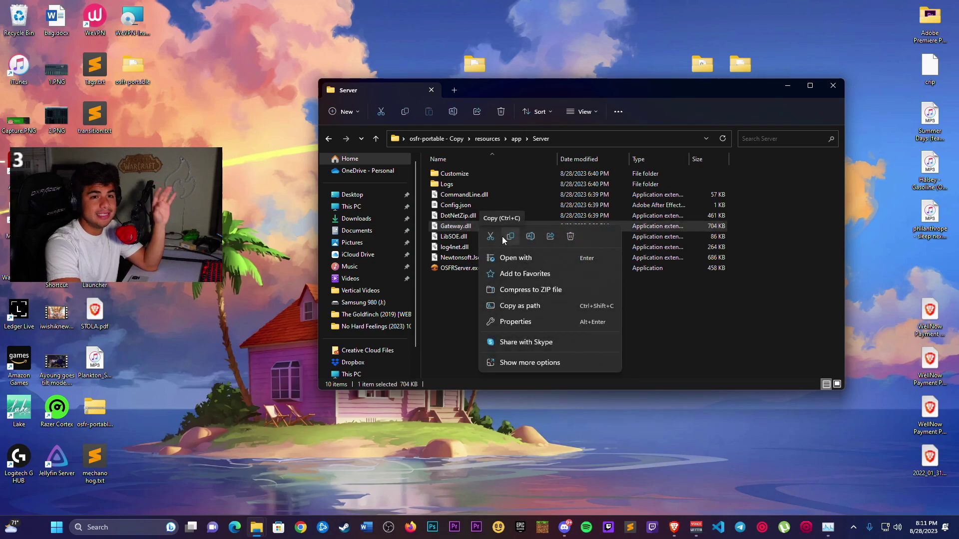
left_click(533, 322)
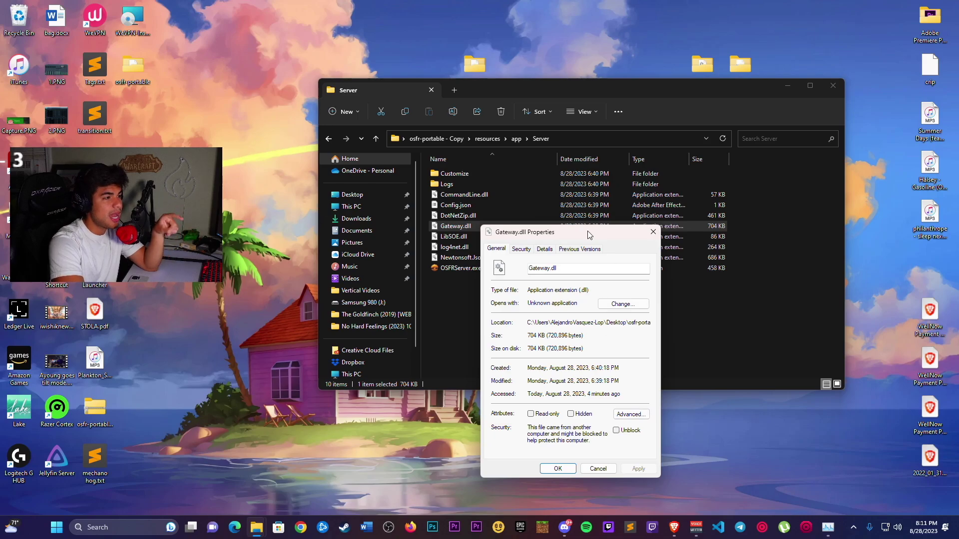
left_click_drag(588, 236, 525, 119)
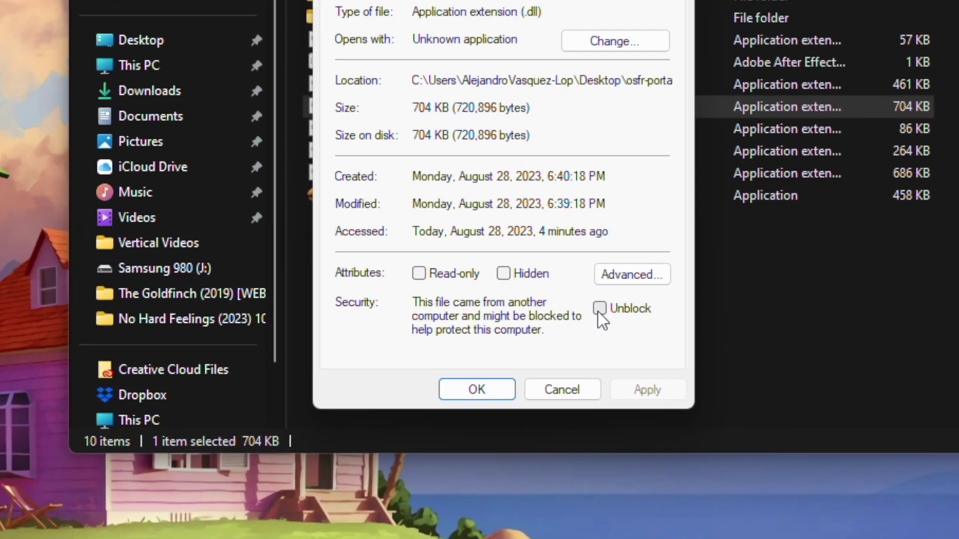
left_click(569, 322)
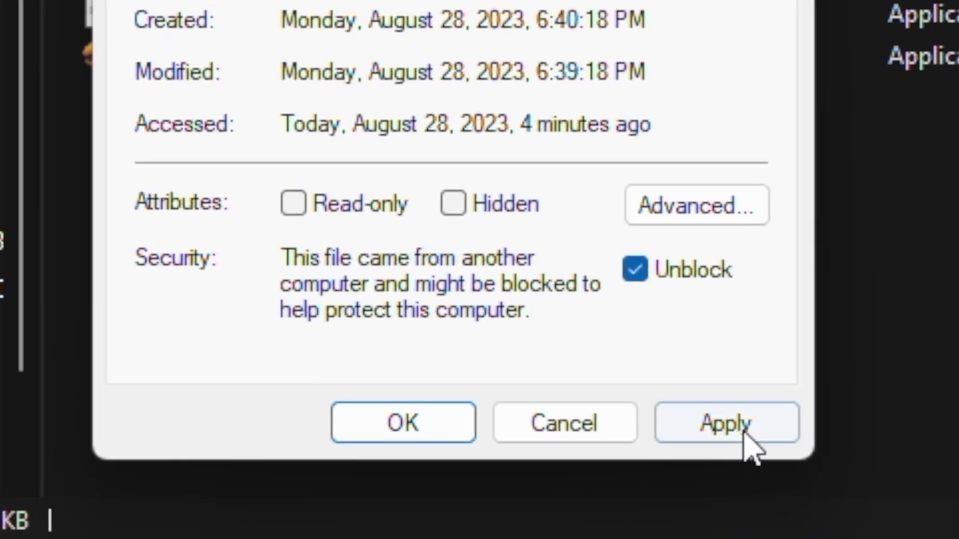
left_click(710, 410)
left_click(460, 419)
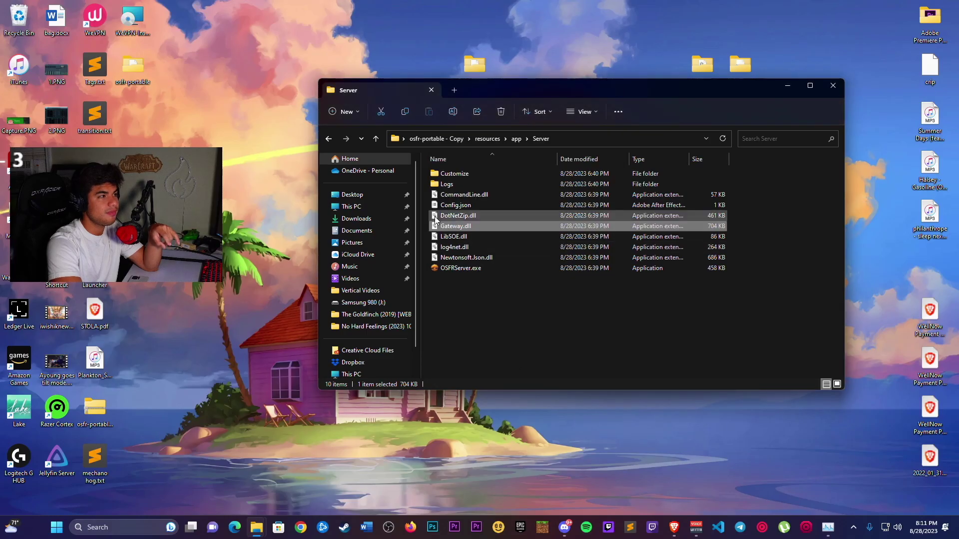
Go back to the "osfr-portable - Copy" folder and run launcher.exe despite the SmartScreen protection.
left_click(376, 140)
left_click(376, 140)
left_click(375, 140)
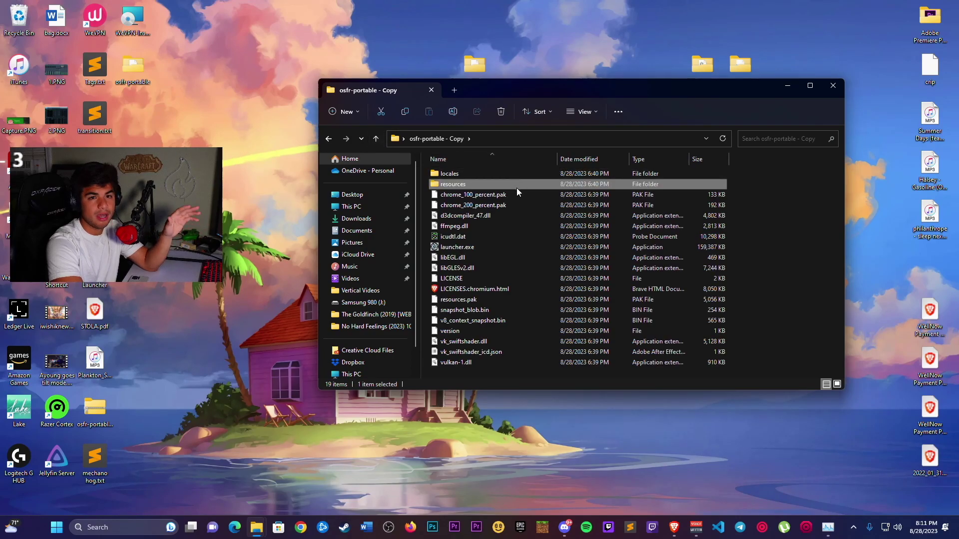
double_click(487, 249)
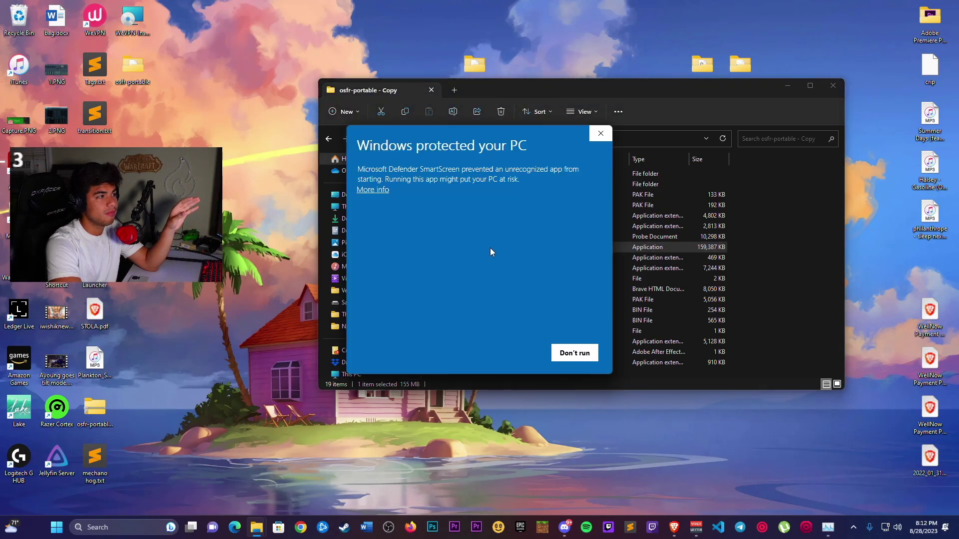
left_click(369, 191)
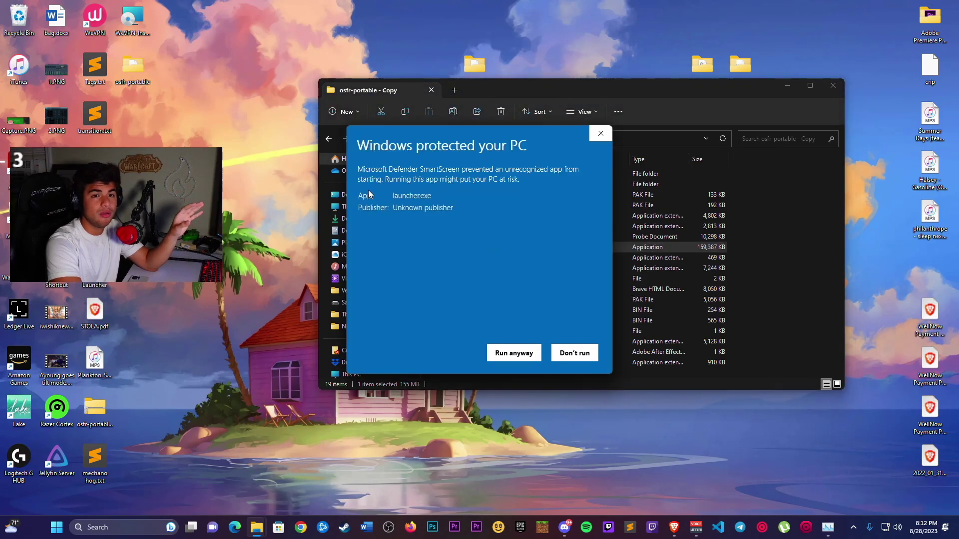
left_click(527, 354)
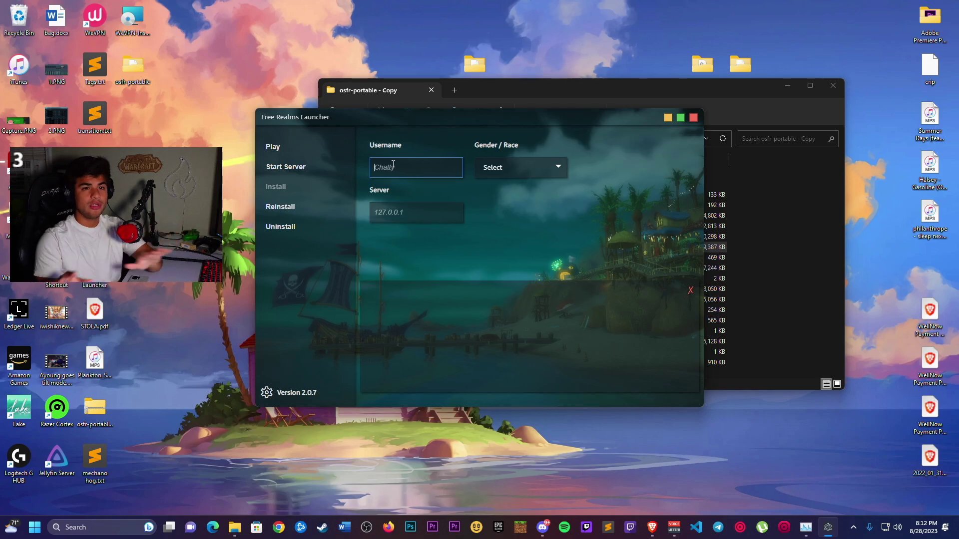
Set the launcher username to Jansolo and the gender and race to Male Human, leaving the server field empty.
type("Jansolo")
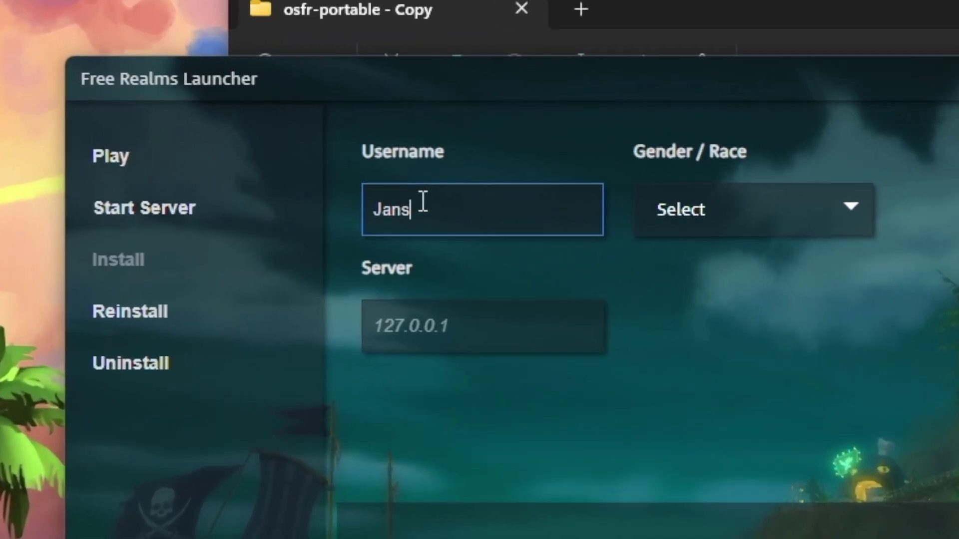
key("Tab")
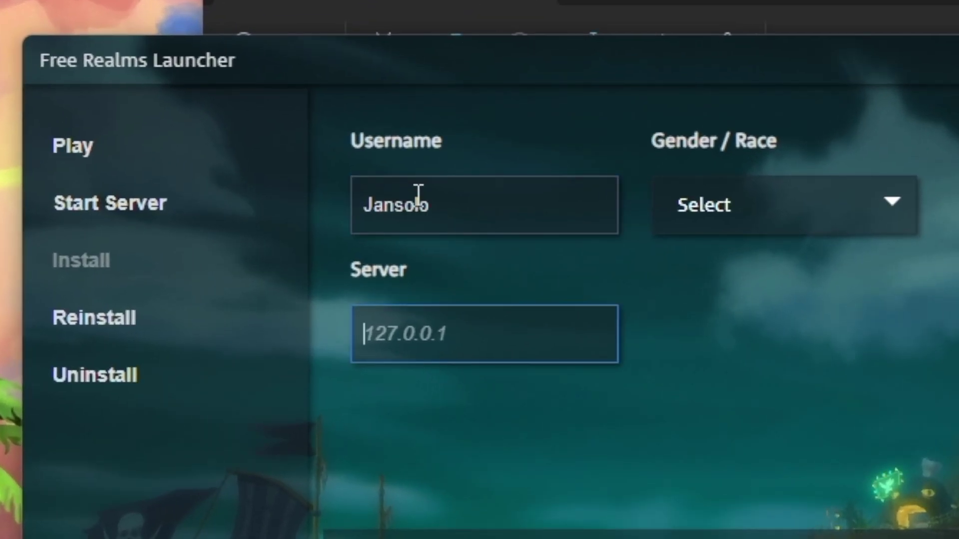
left_click(829, 220)
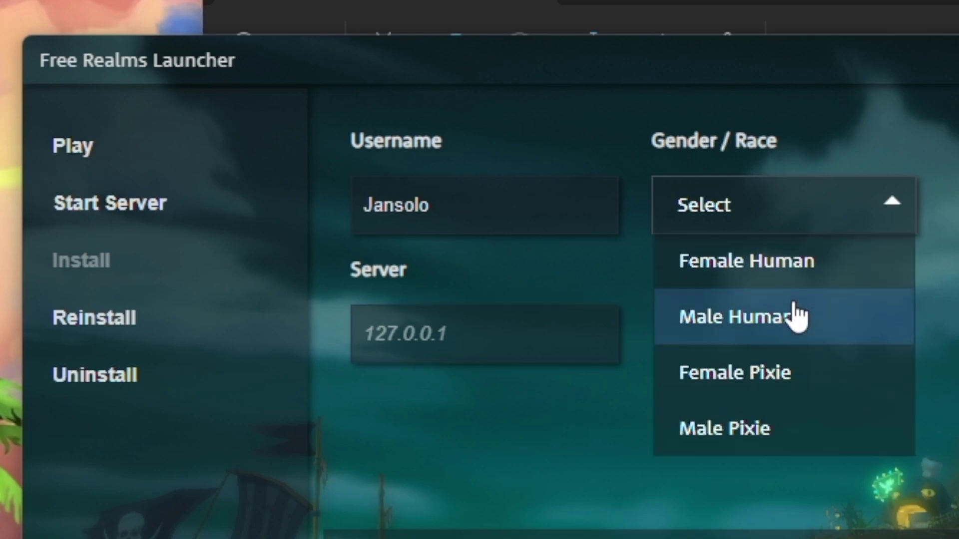
left_click(786, 319)
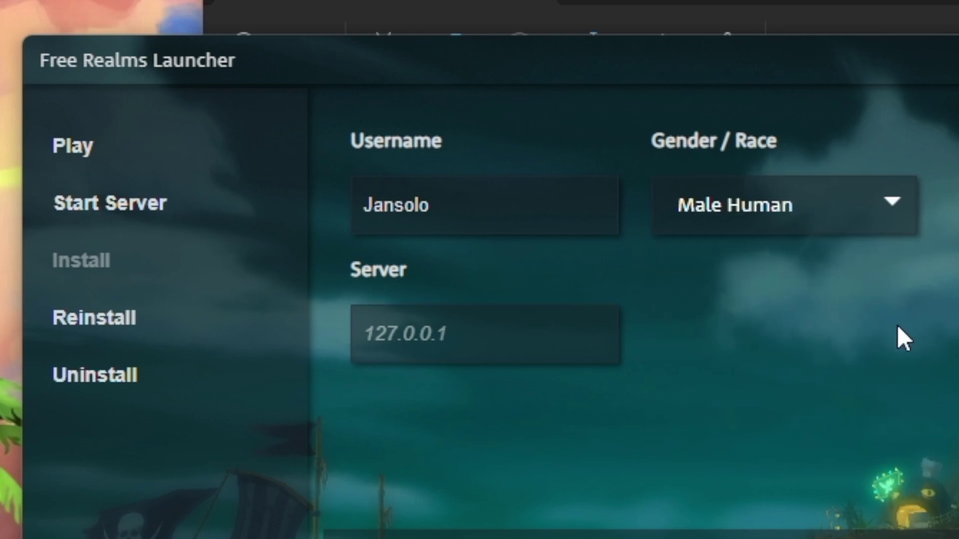
Start the server and allow OFRServer through the Windows Defender Firewall on private networks.
left_click(526, 329)
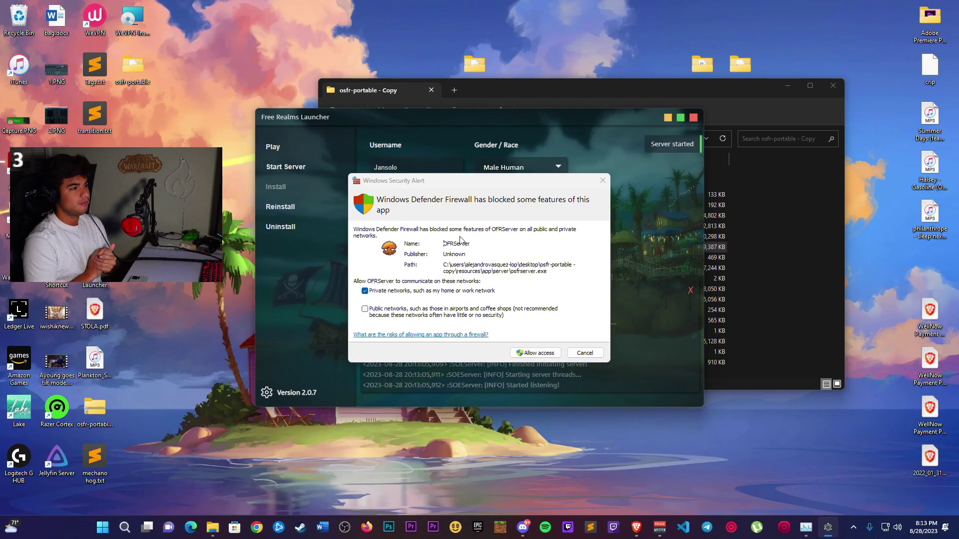
left_click(535, 353)
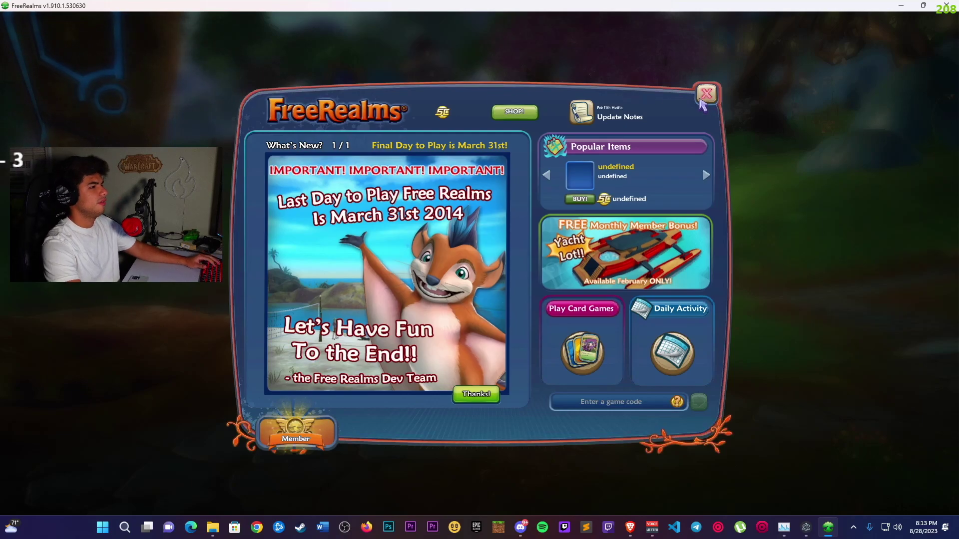
Close the game's welcome window, walk the character around the starting area and turn the camera for a wider view.
left_click(702, 100)
key("w")
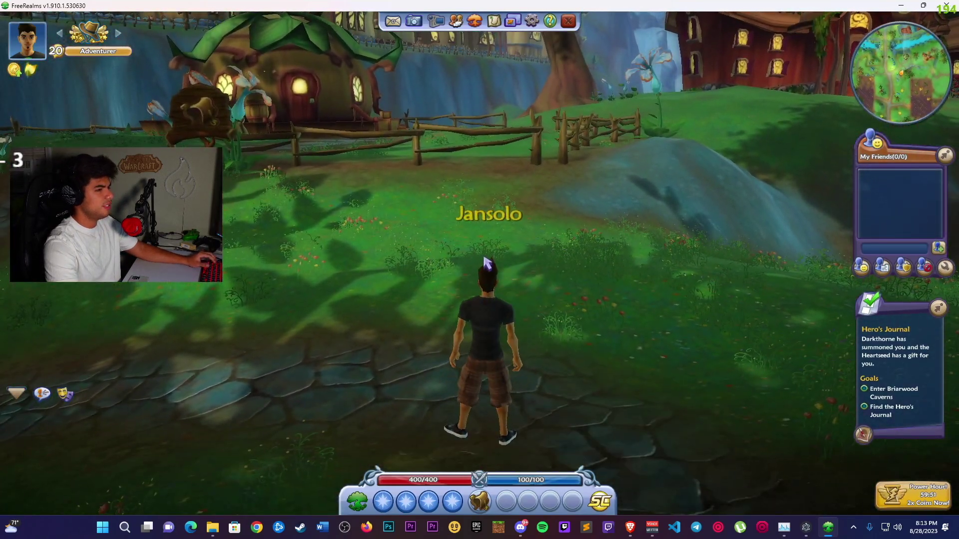
key("s")
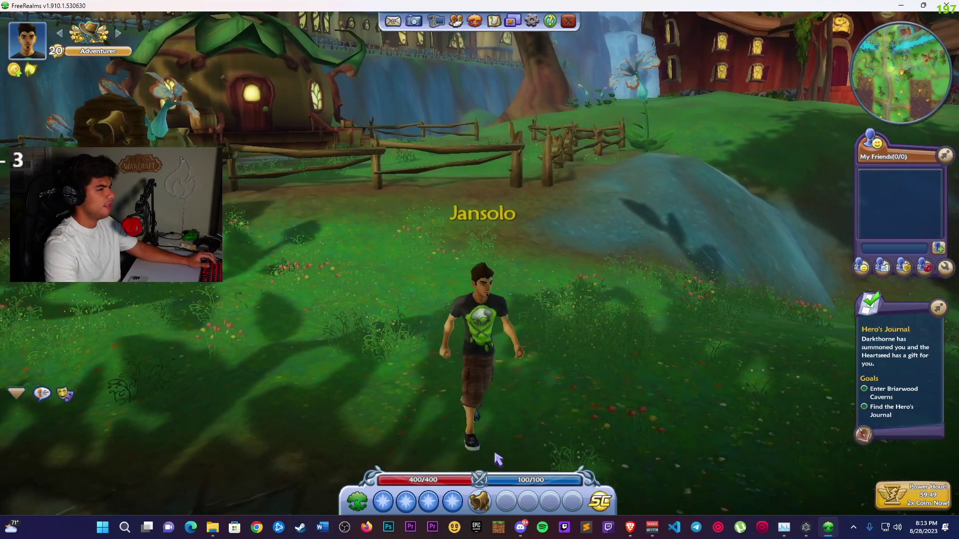
left_click_drag(497, 458, 589, 458)
scroll(502, 370, "down", 3)
key("w")
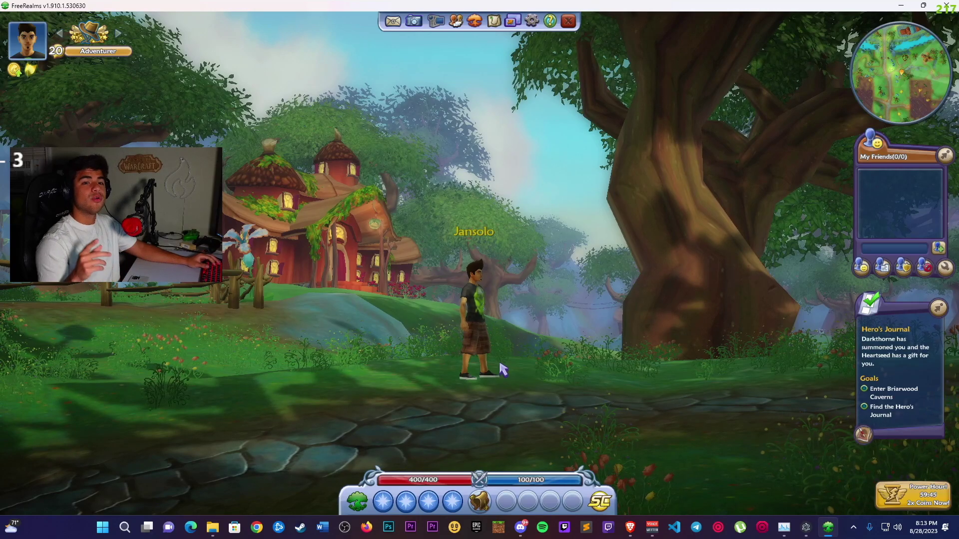
Lower the master volume to near its minimum in the game's audio settings and close the settings.
left_click(532, 21)
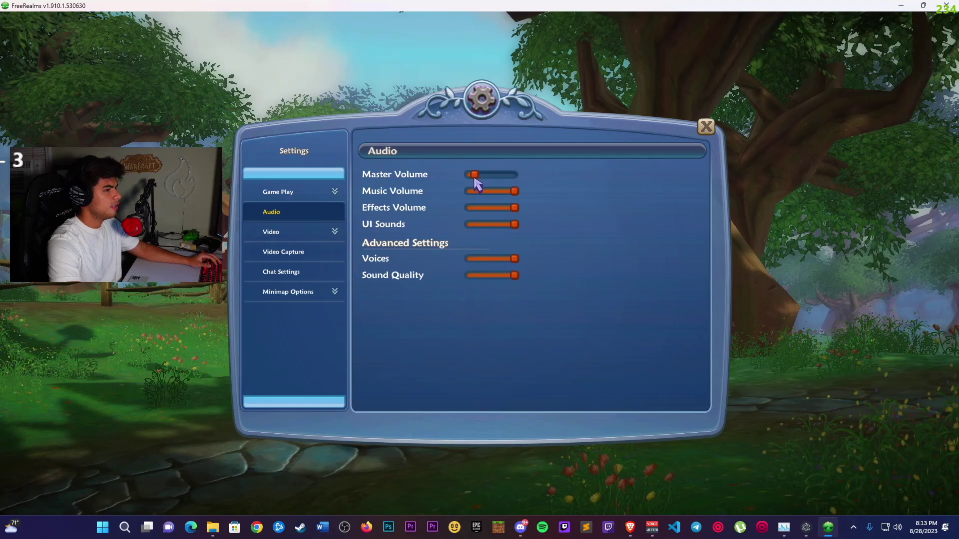
left_click(706, 127)
Run the character from the large tree through the forest to the grass between the stone paths near the pink tree.
key("w")
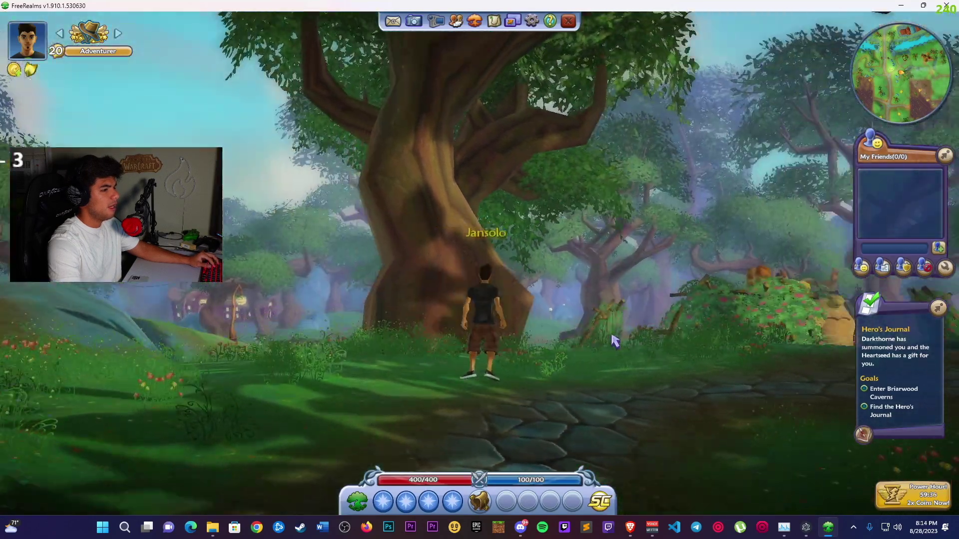
key("d")
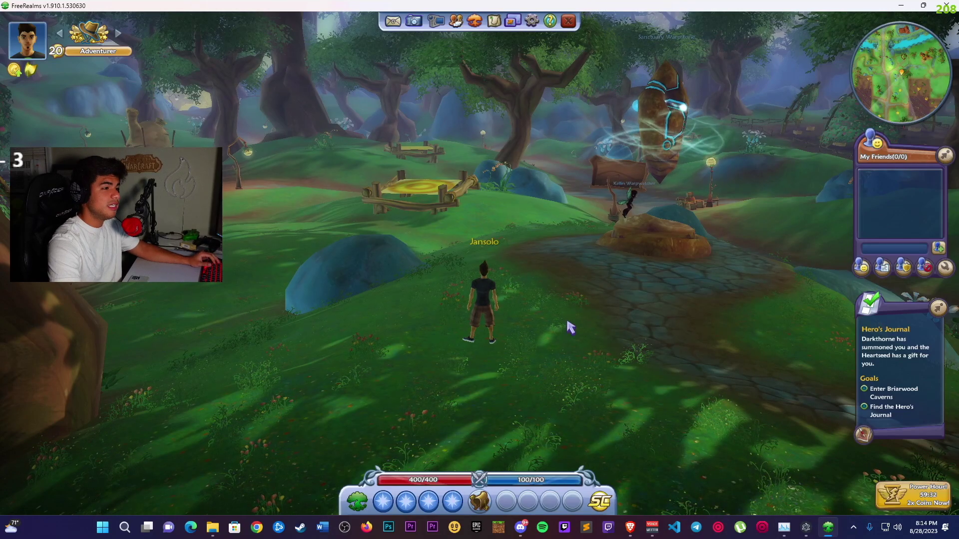
key("d")
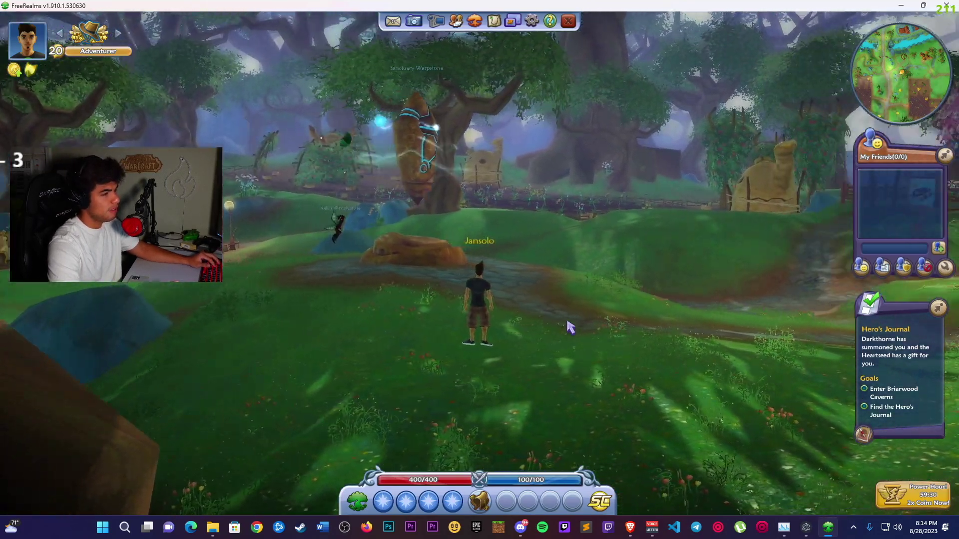
key("d")
key("w")
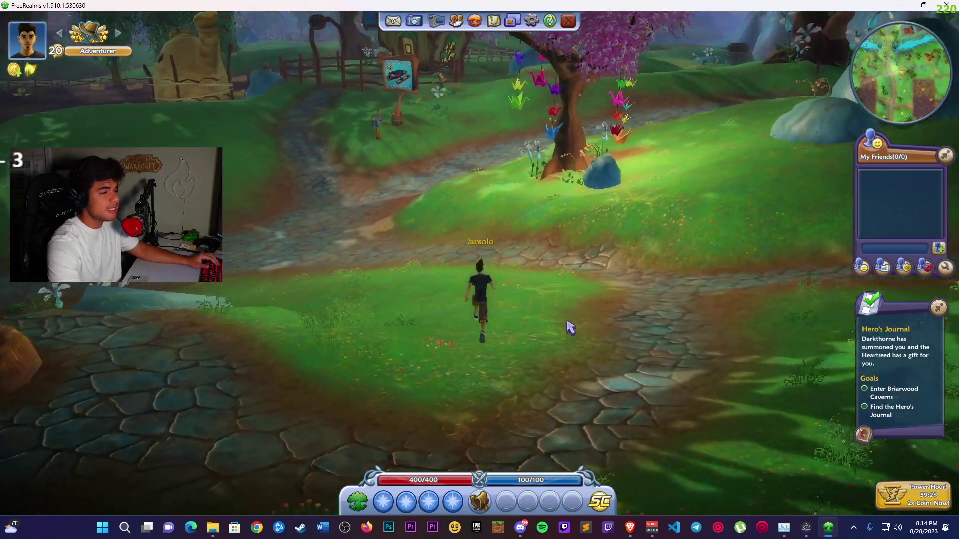
Switch the character's job to Brawler and view the new outfit up close.
left_click(357, 501)
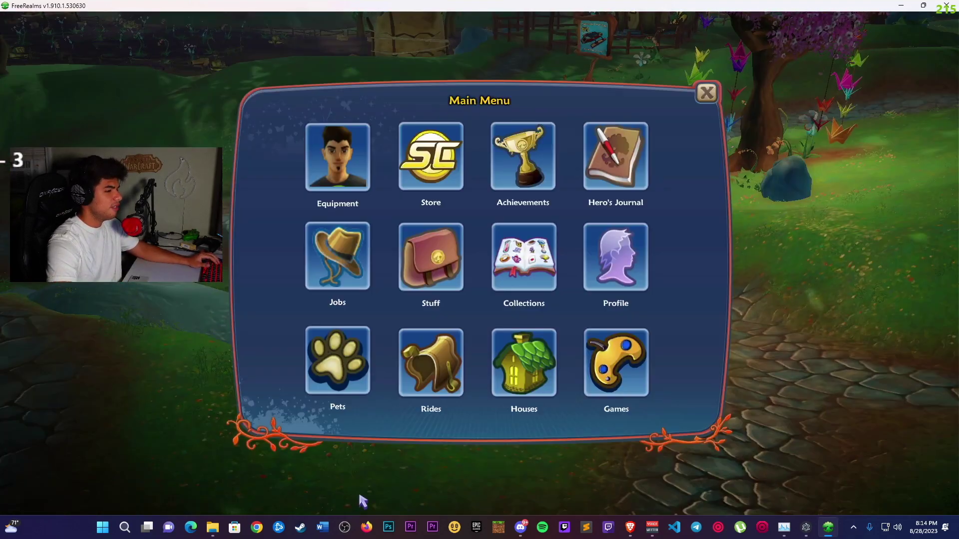
left_click(319, 275)
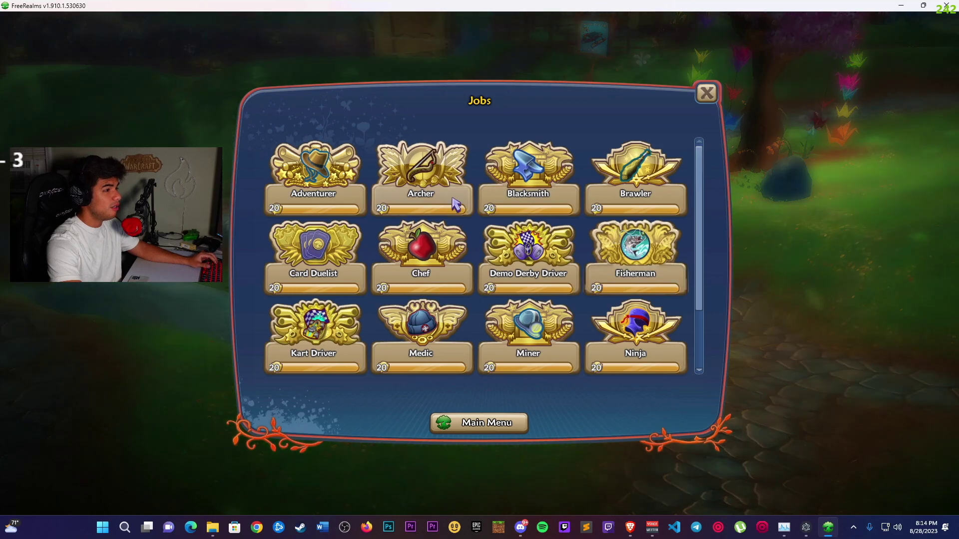
left_click(642, 200)
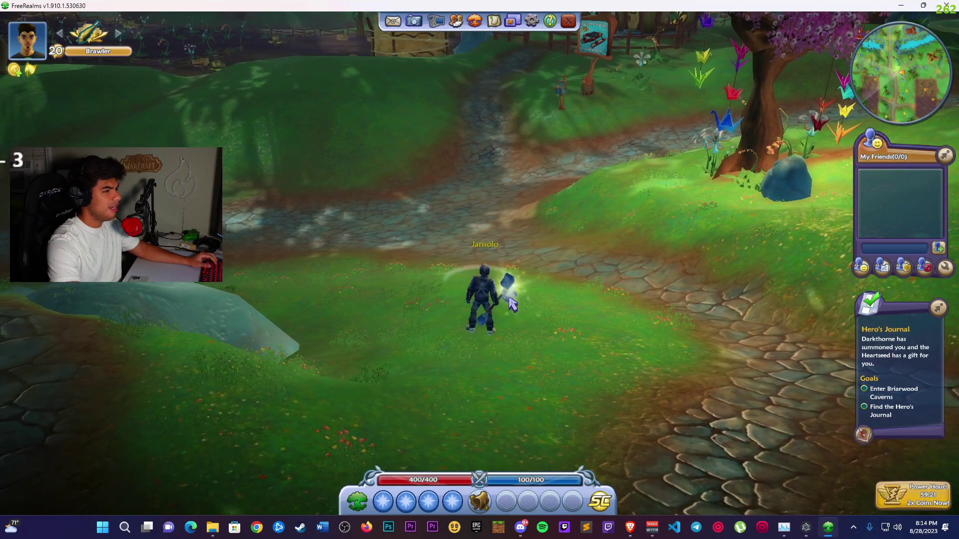
scroll(484, 369, "up", 5)
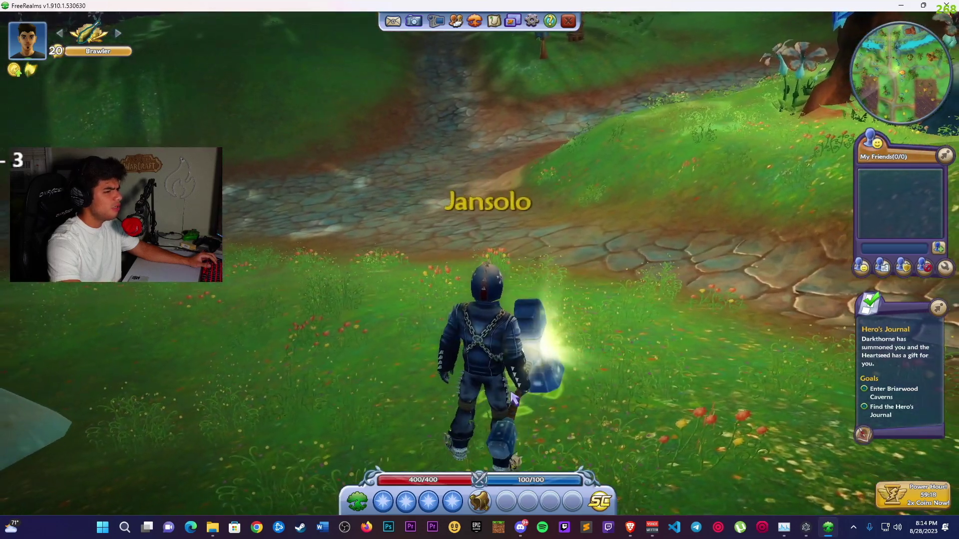
Turn the camera to face the Brawler character's front and browse both pages of the available rides.
scroll(515, 398, "down", 5)
left_click_drag(507, 404, 437, 392)
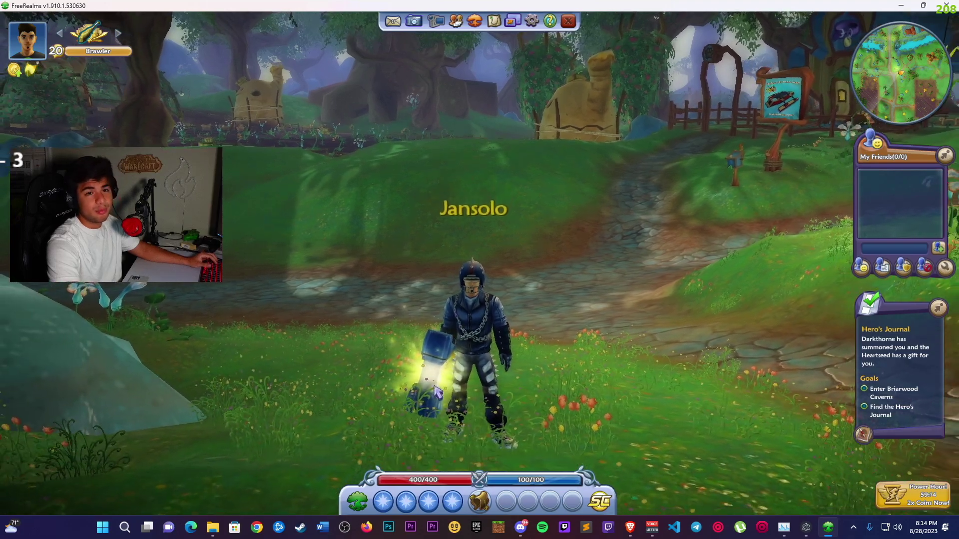
key("Escape")
left_click(428, 359)
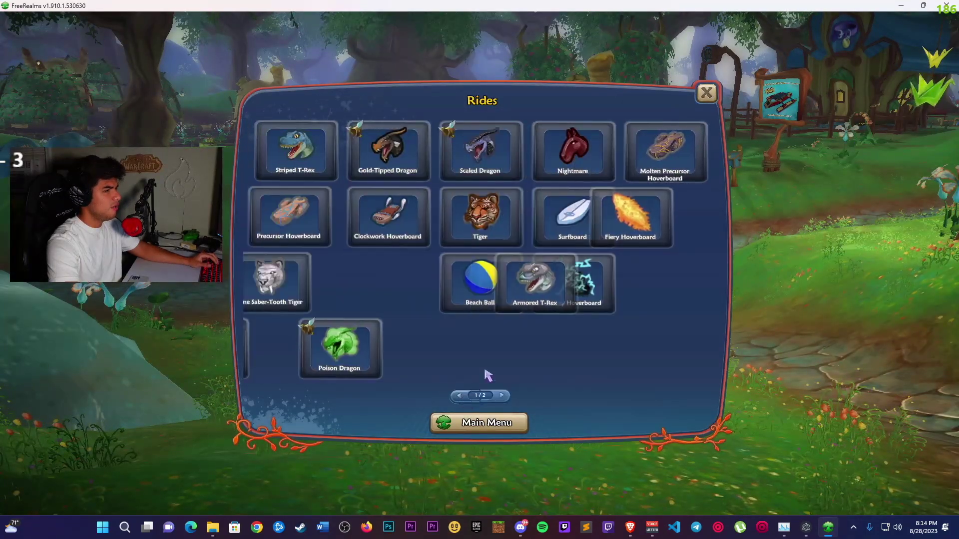
left_click(501, 397)
left_click(501, 397)
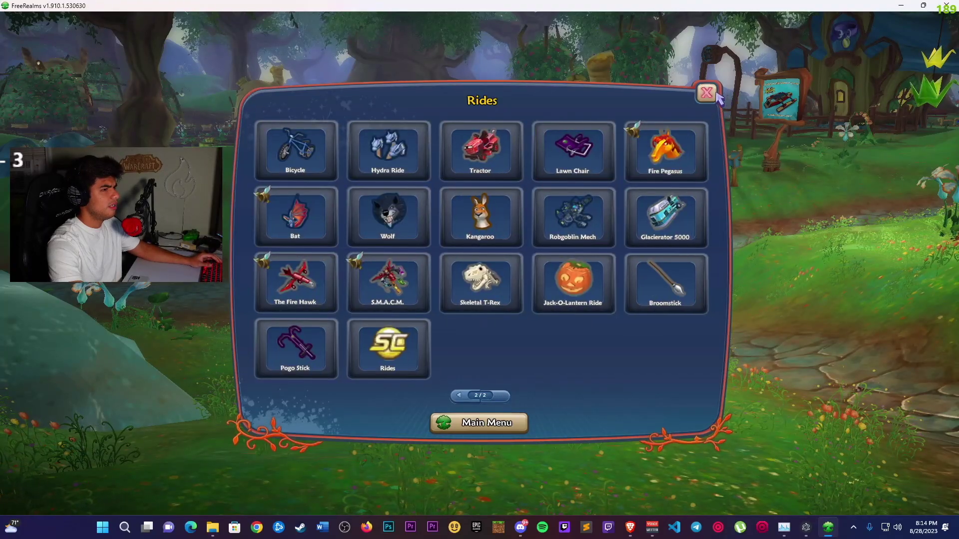
left_click(707, 93)
left_click(489, 501)
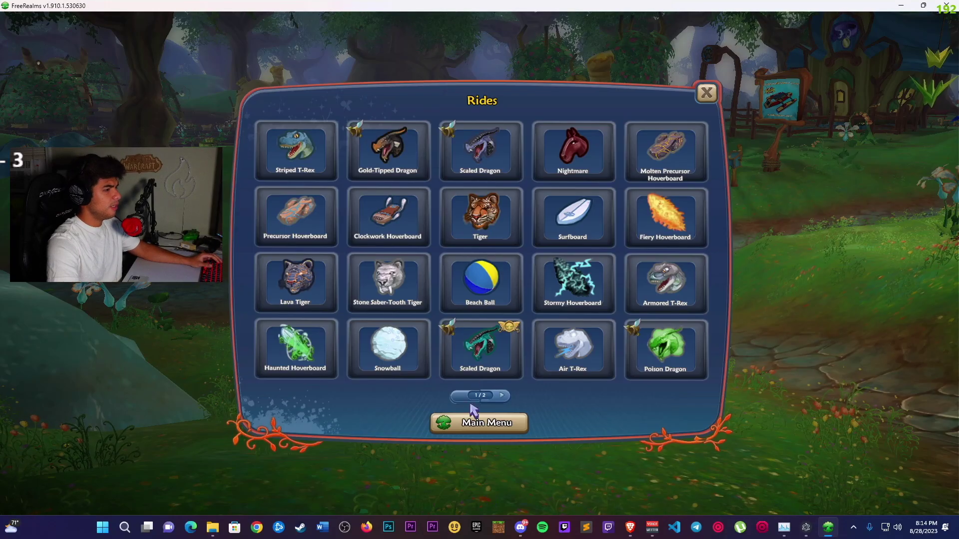
left_click(704, 97)
left_click(387, 492)
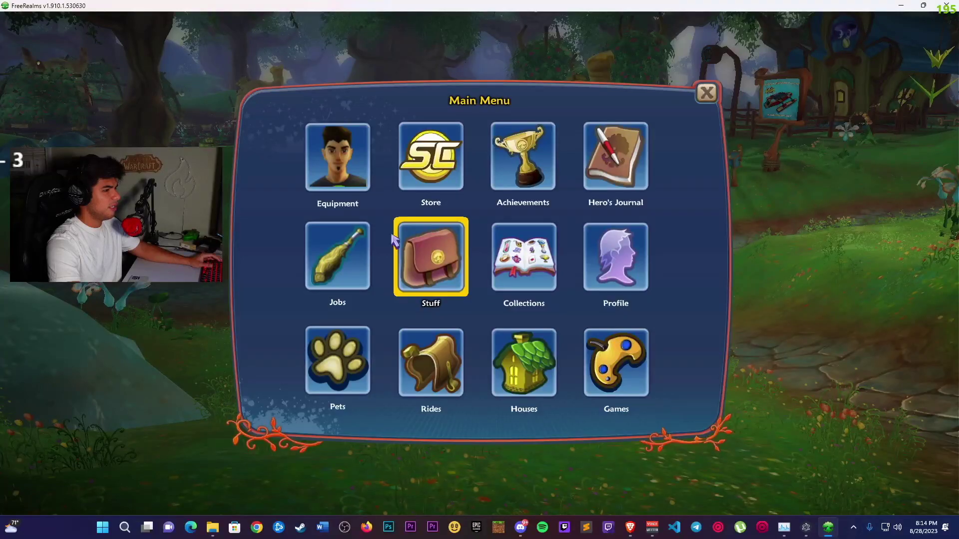
key("Escape")
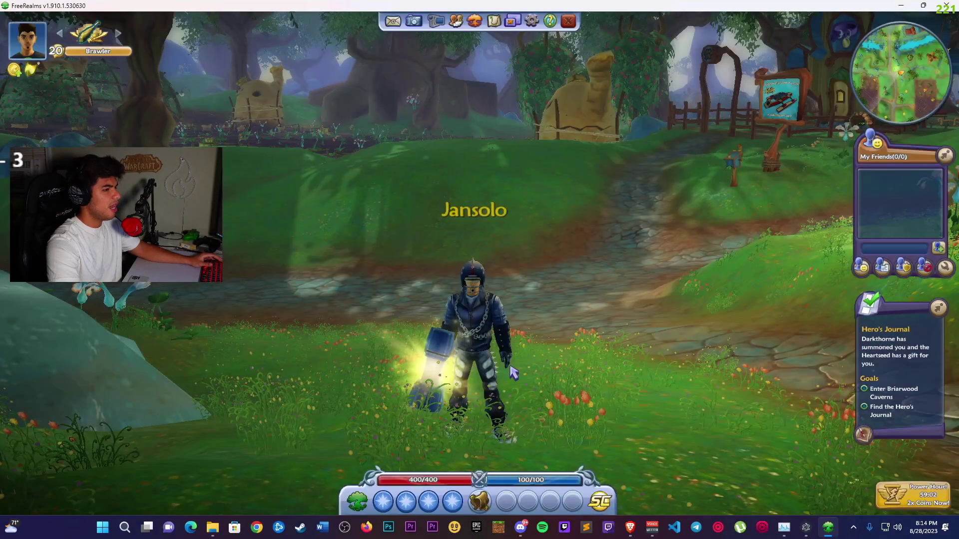
Switch the character's job to Ninja and turn the camera around the character to view the new outfit.
left_click(368, 504)
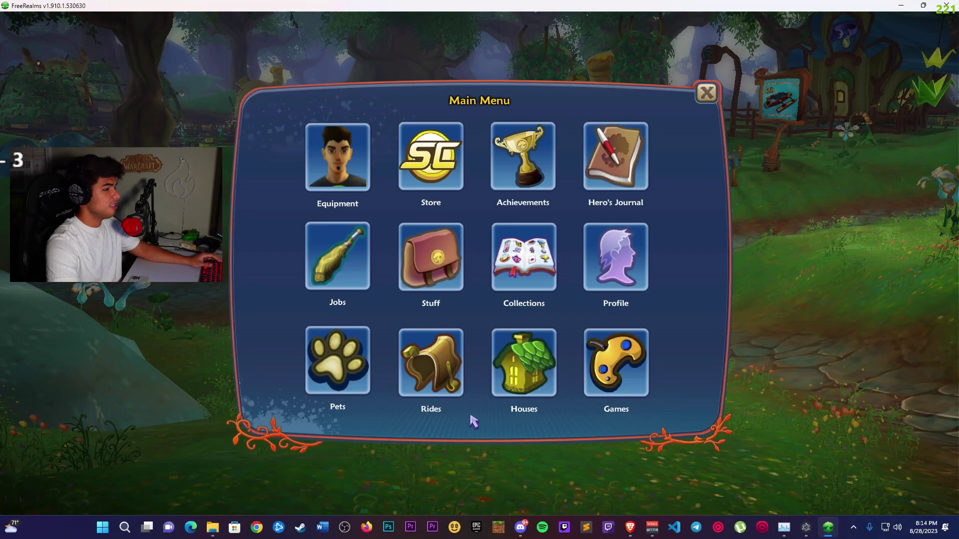
left_click(338, 257)
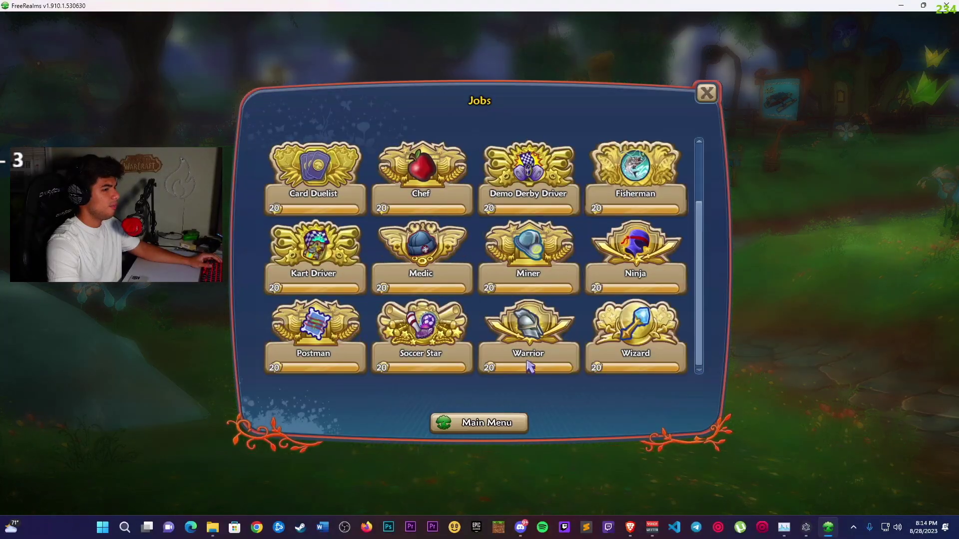
left_click(637, 276)
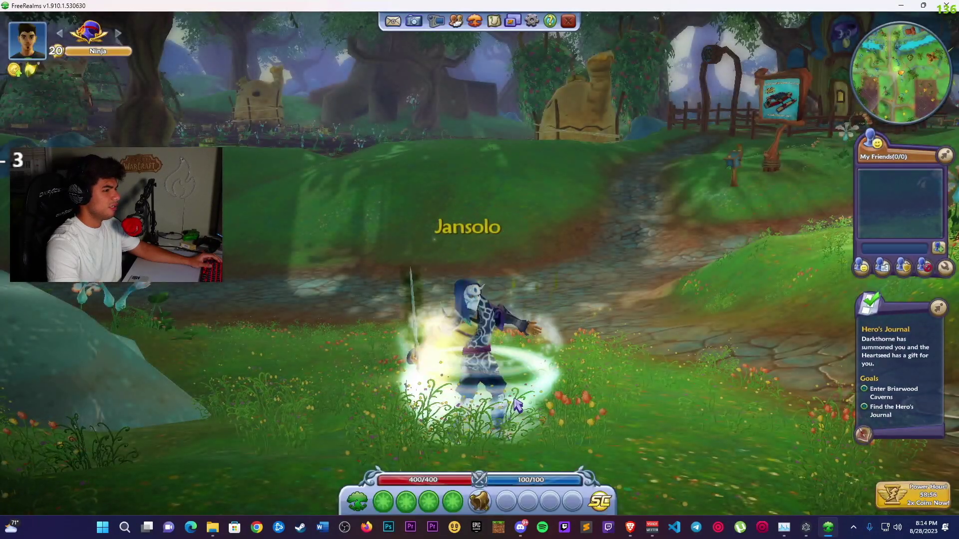
left_click_drag(517, 406, 664, 409)
left_click_drag(467, 276, 487, 277)
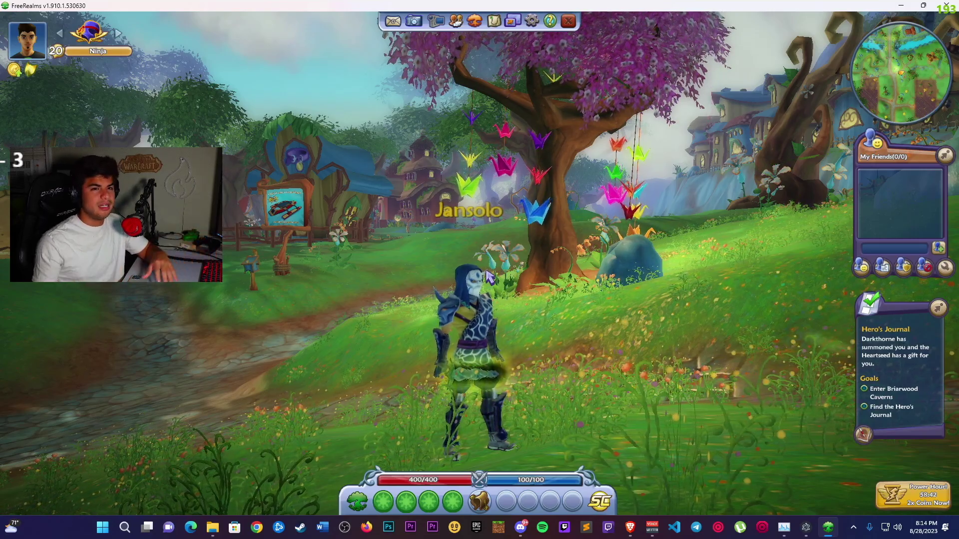
Run the Ninja character over the grass and stone paths to the floating brown spindle-shaped structure in the forest.
key("a")
key("w")
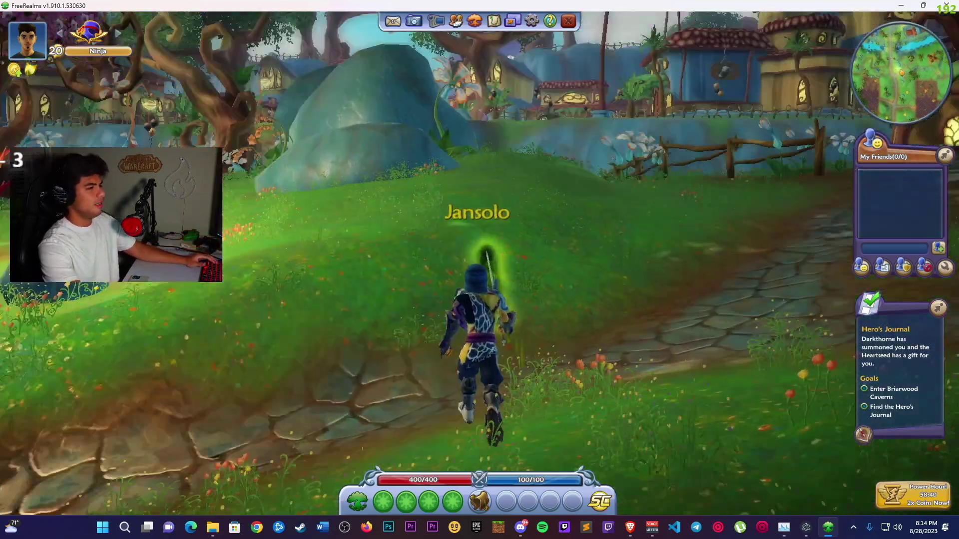
key("a")
key("w")
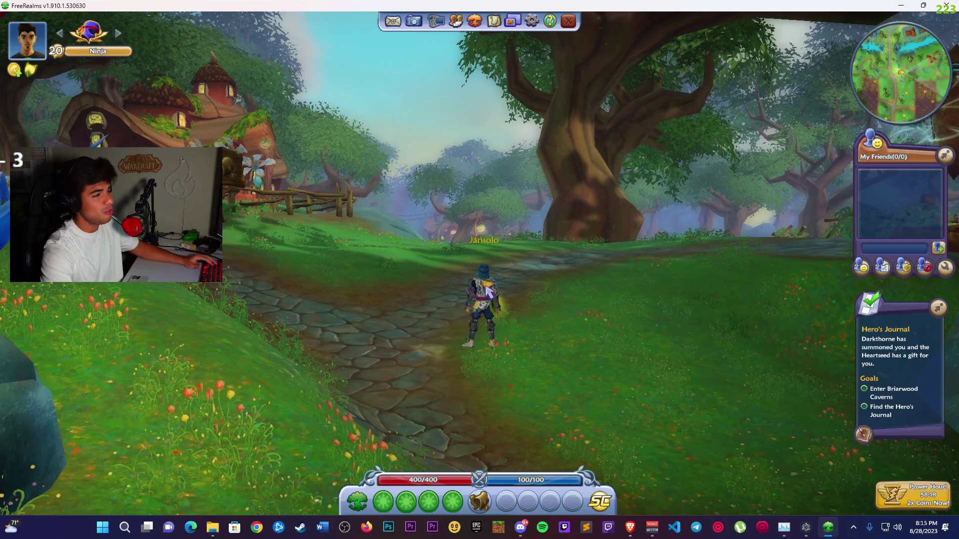
key("w")
key("d")
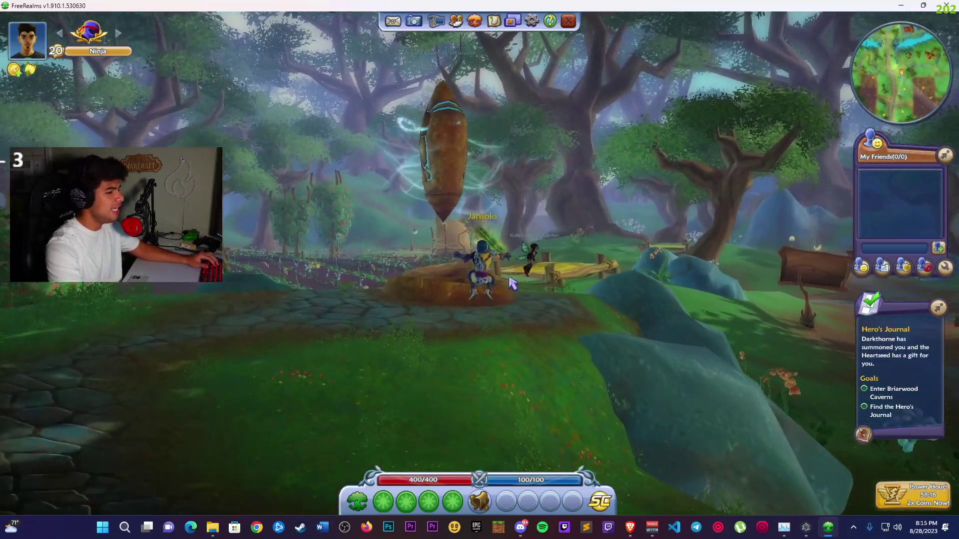